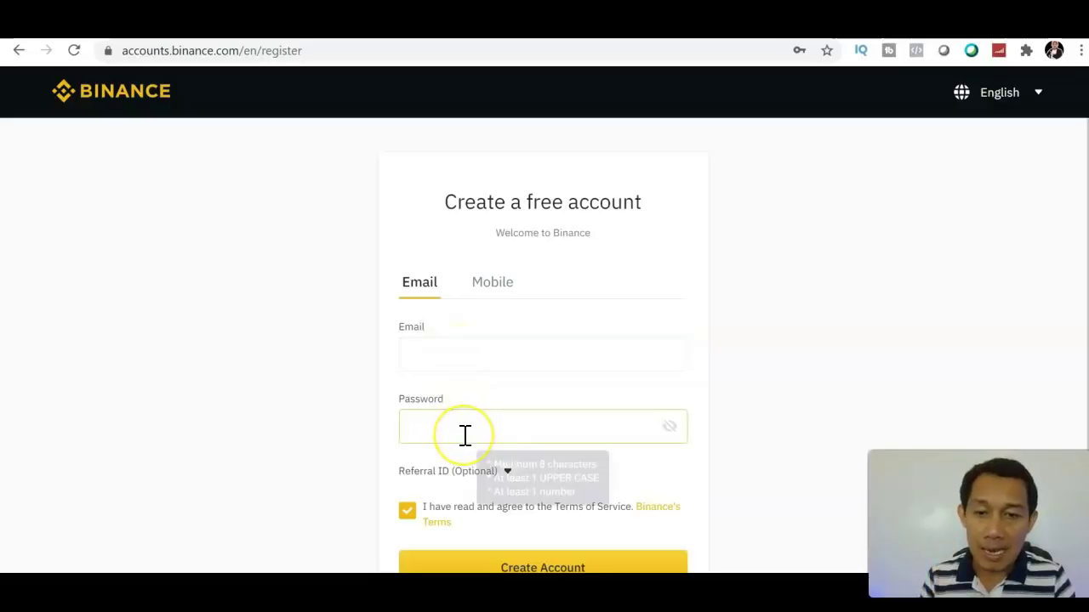
Step: Examine the email, password and terms-of-service fields of the account registration form
click(978, 342)
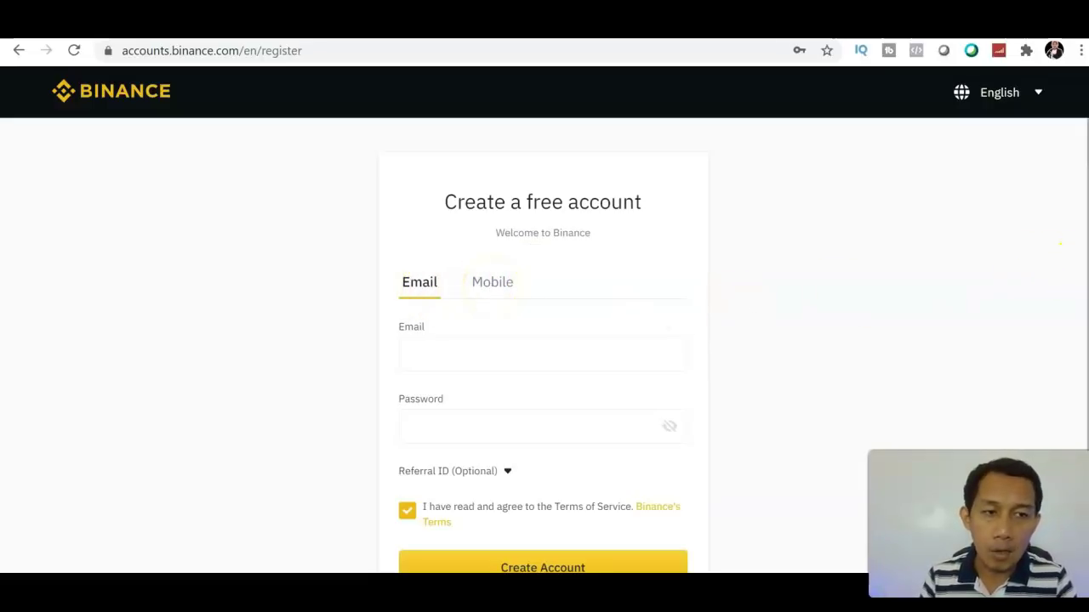
scroll(543, 375, down, 1)
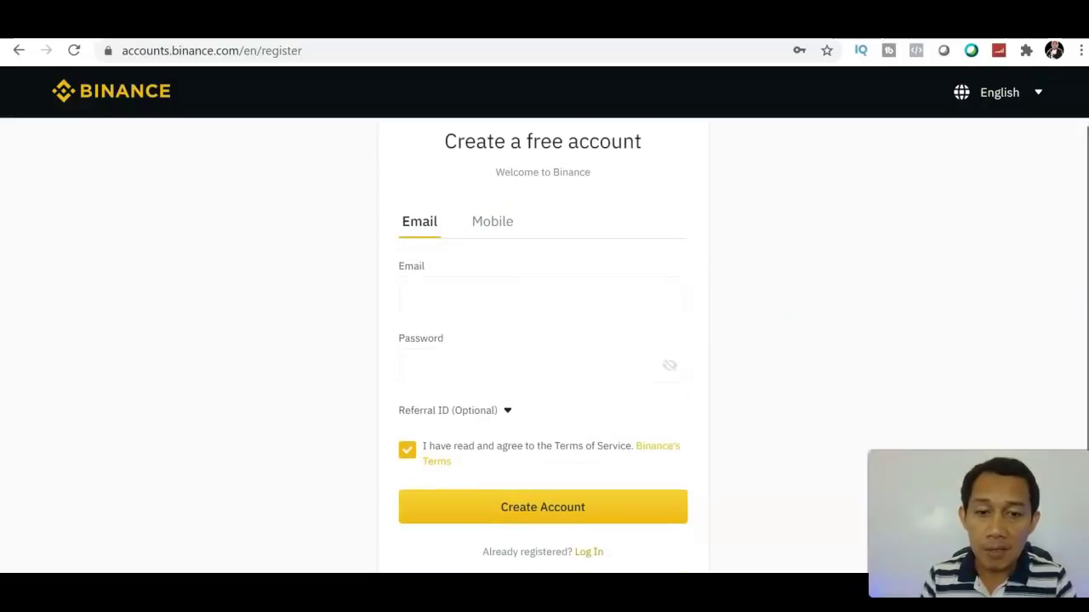
click(416, 369)
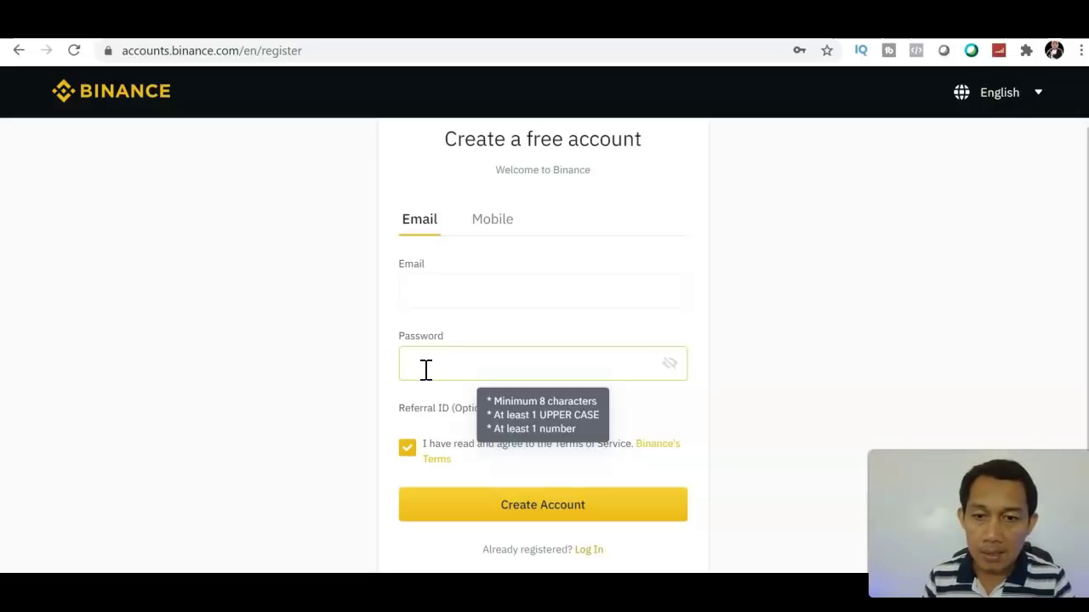
click(407, 451)
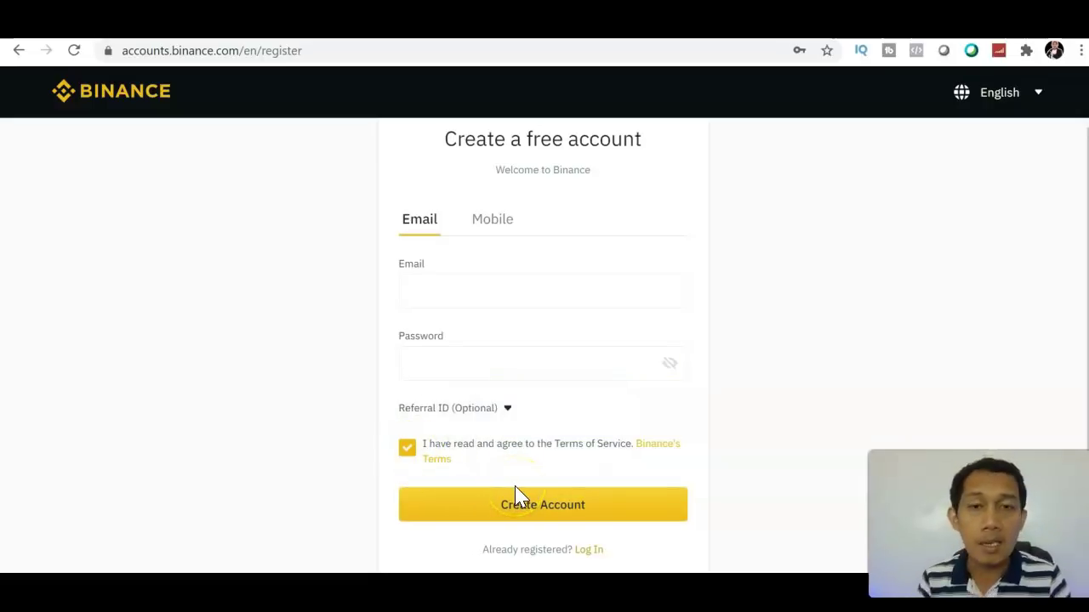
click(529, 350)
click(524, 306)
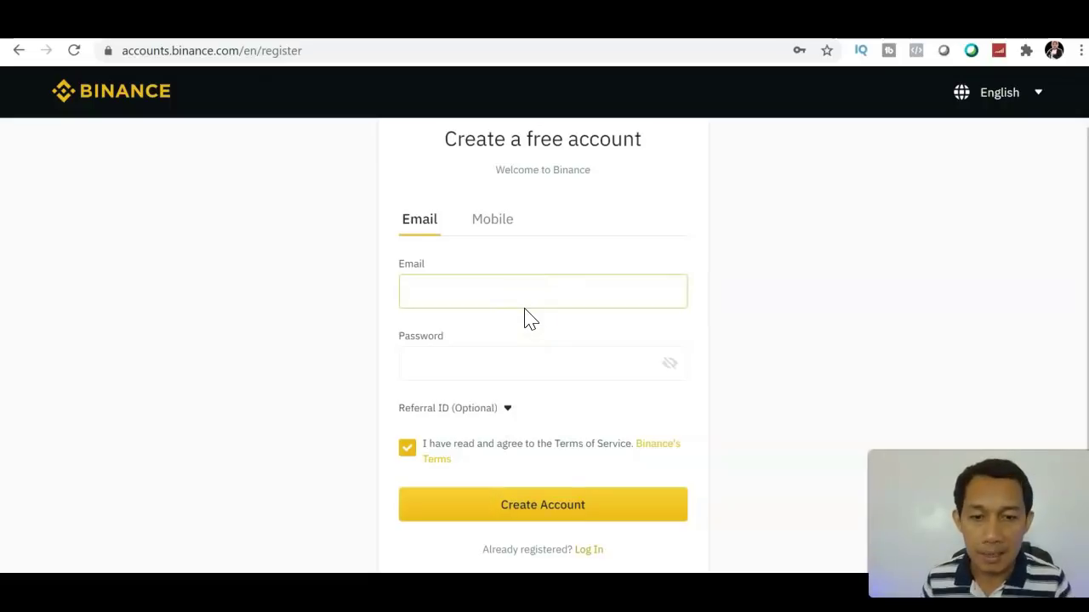
click(553, 344)
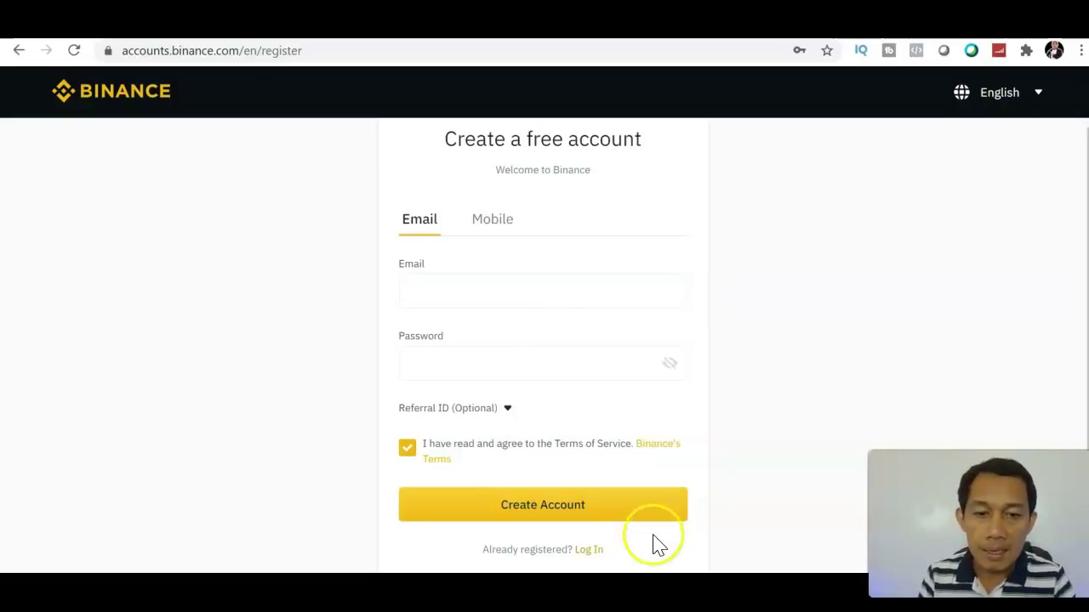
Step: Log in with the existing account instead of registering and open the account's Security settings
click(580, 553)
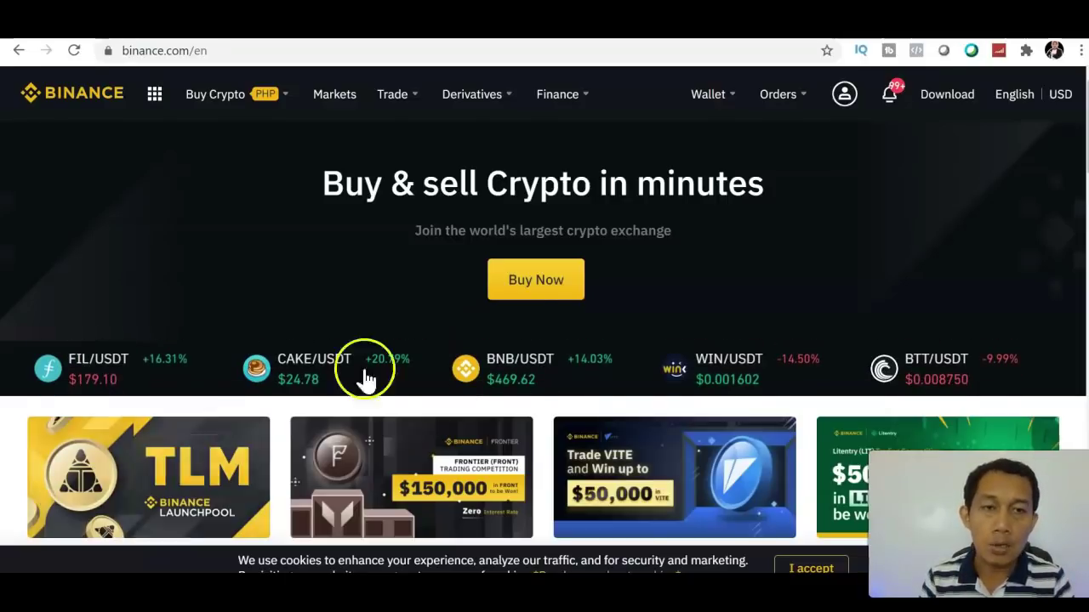
mouse_move(871, 104)
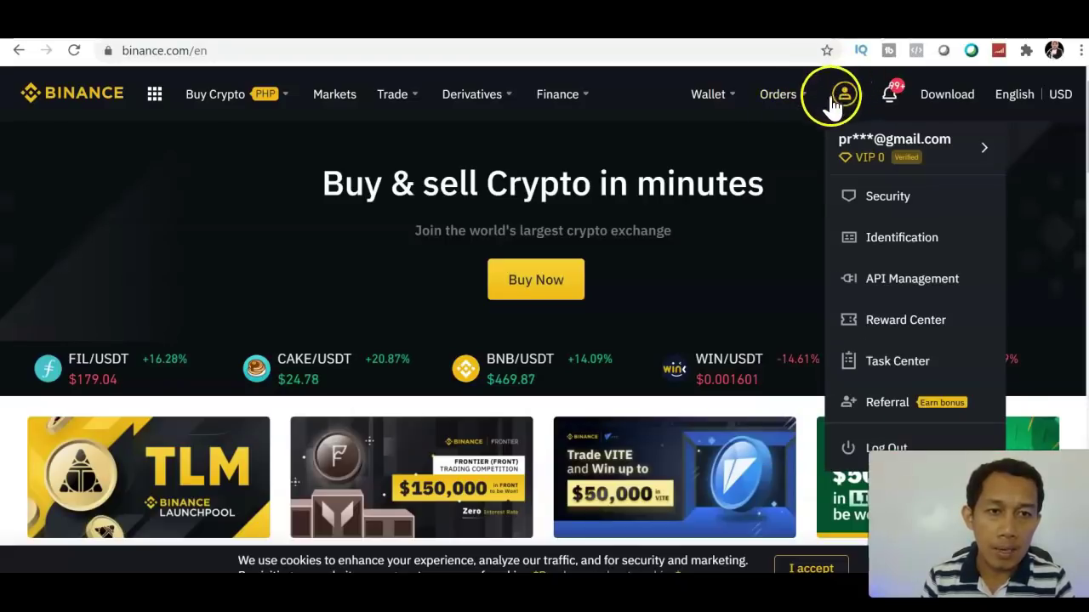
click(874, 195)
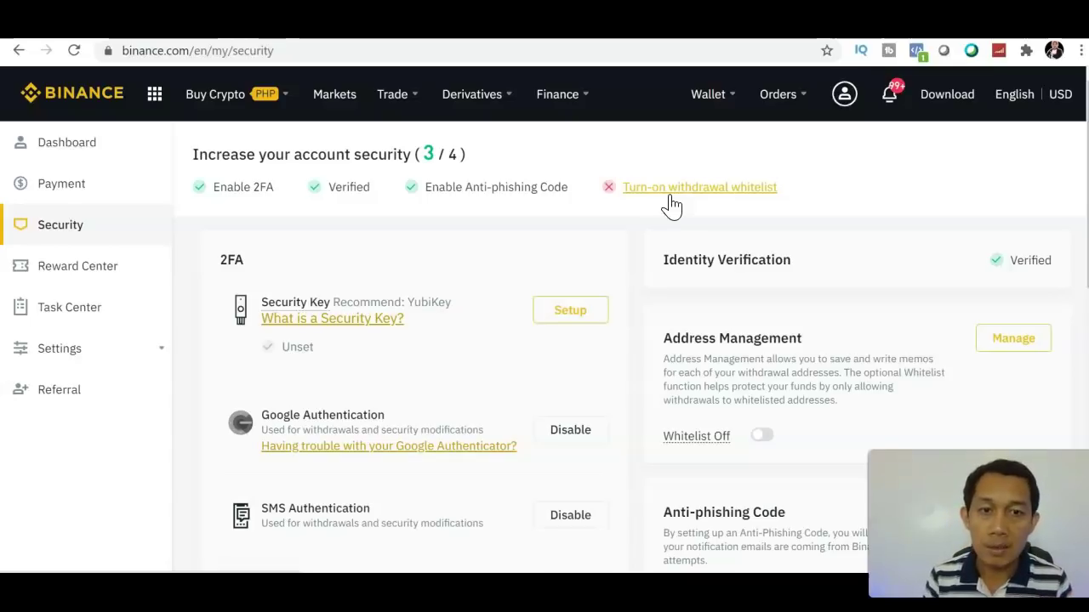
drag(670, 196, 697, 204)
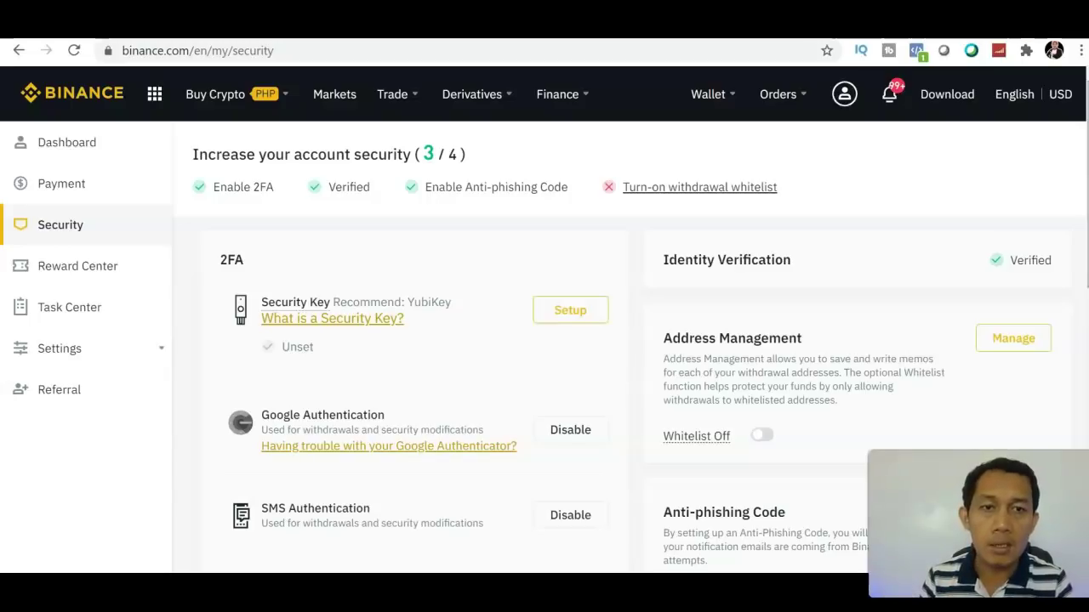
mouse_move(712, 97)
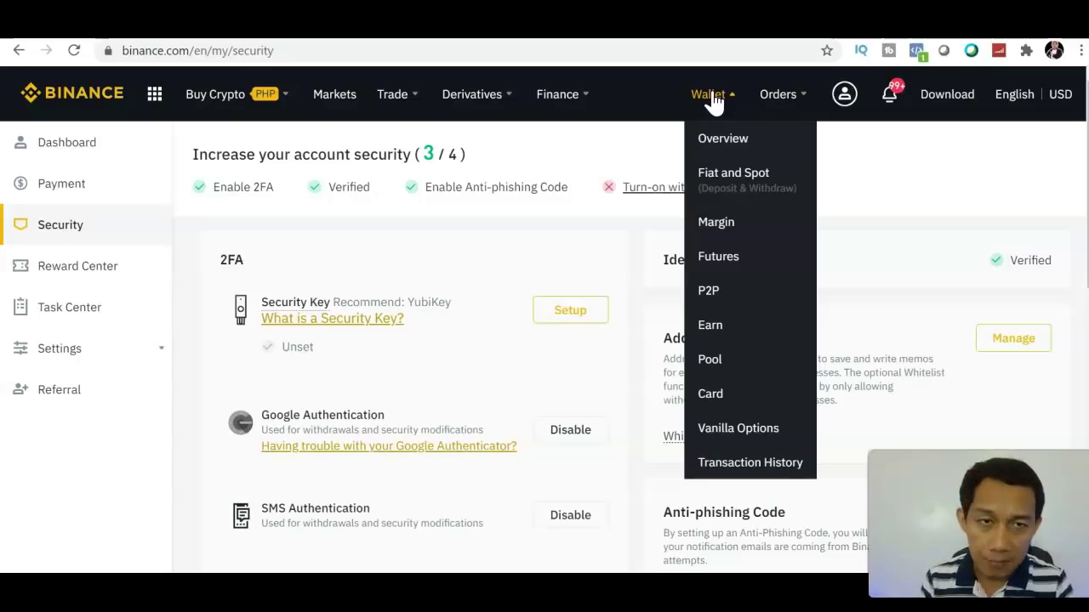
click(1019, 243)
click(1028, 264)
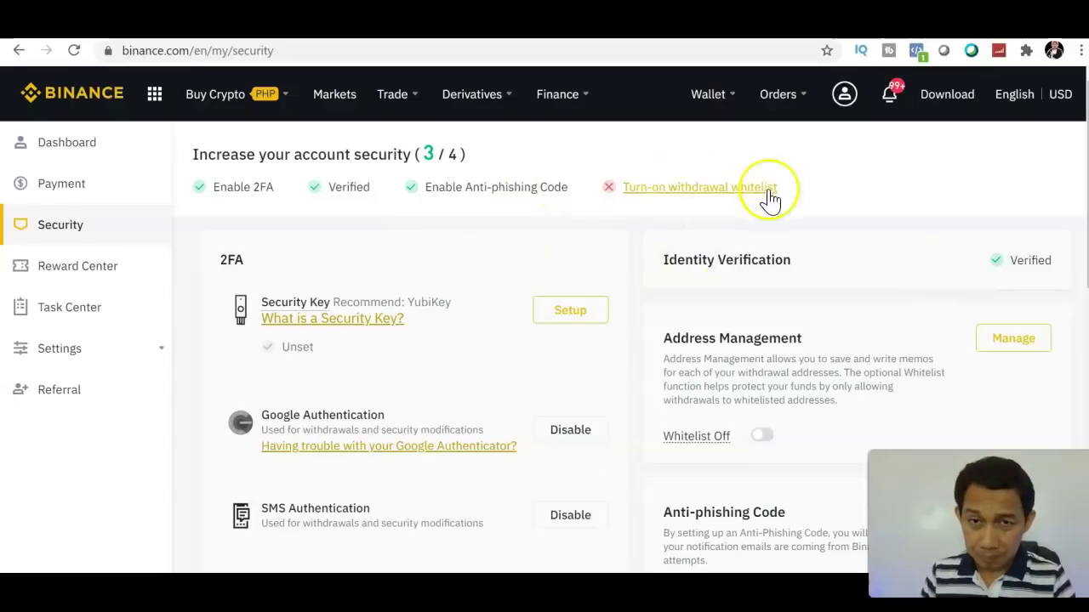
Step: Open P2P Trading for buying USDT and set the fiat currency of the offers to PHP
mouse_move(243, 100)
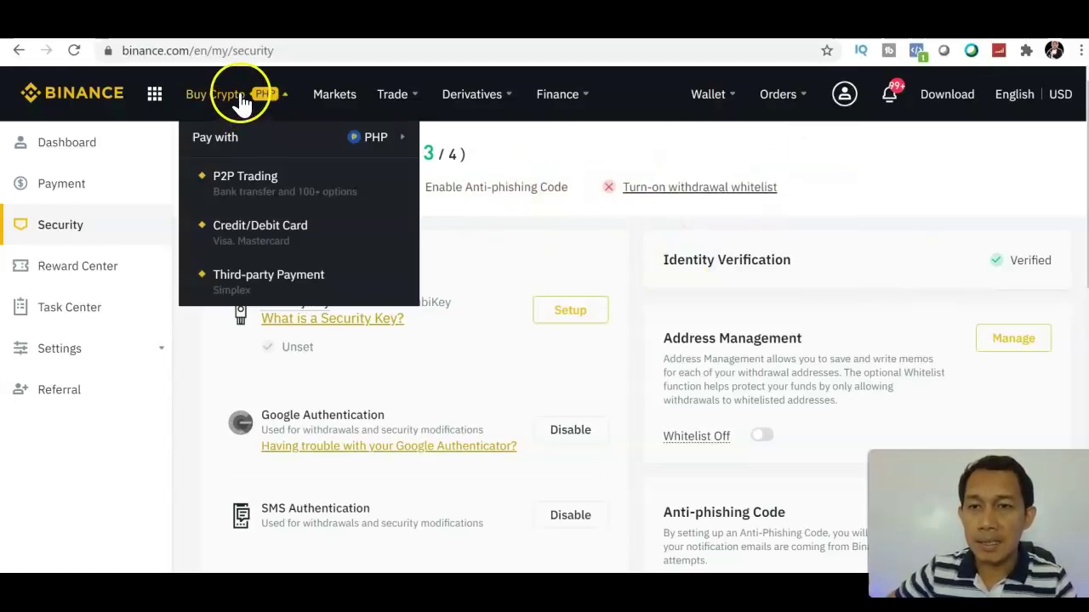
click(253, 208)
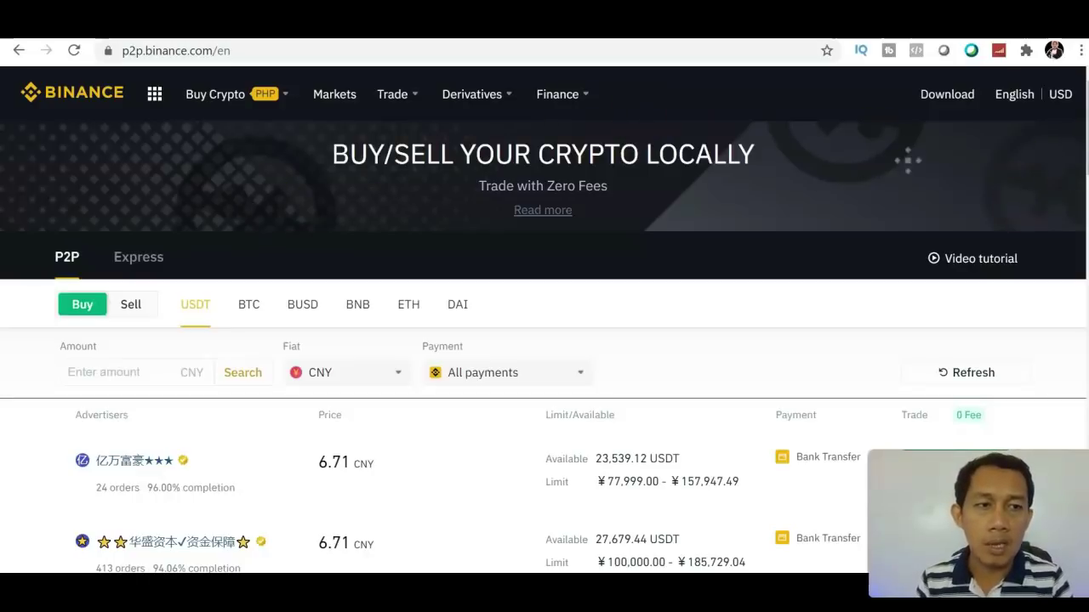
scroll(544, 320, down, 2)
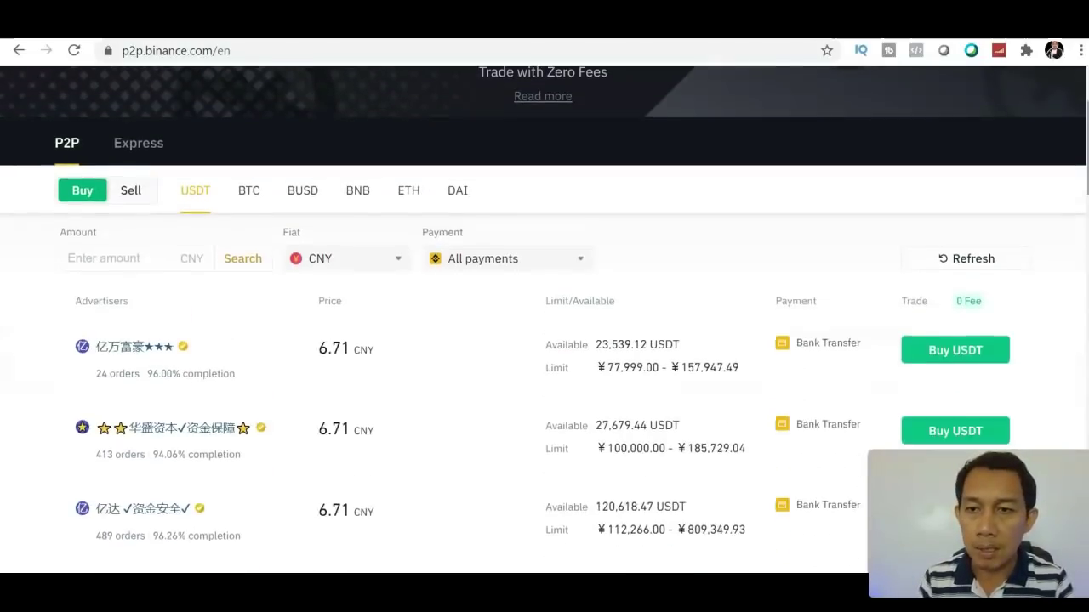
scroll(544, 319, down, 2)
scroll(545, 319, up, 4)
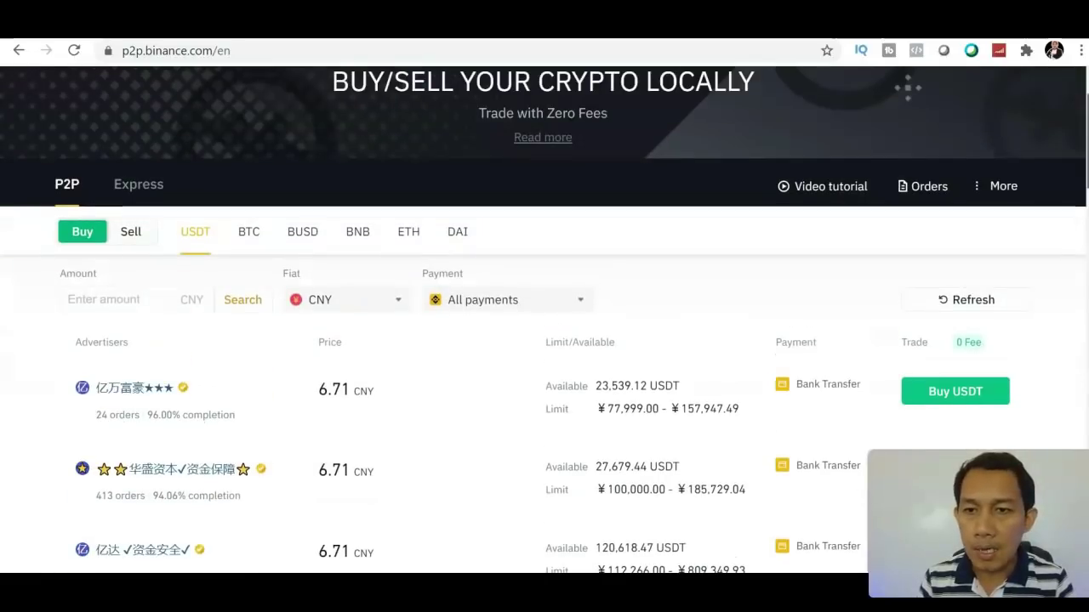
scroll(544, 319, down, 1)
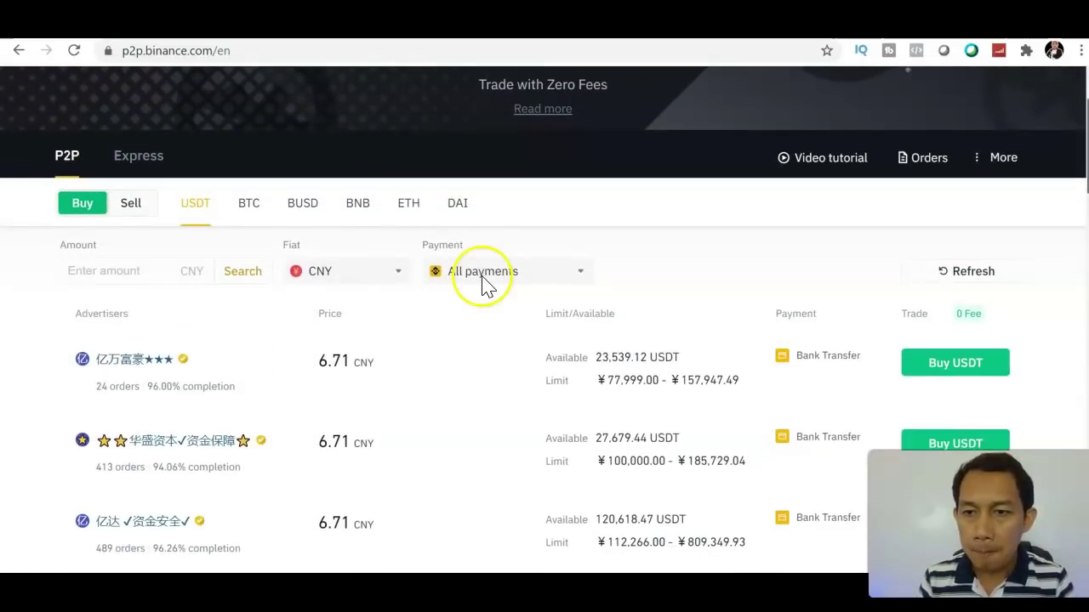
click(196, 272)
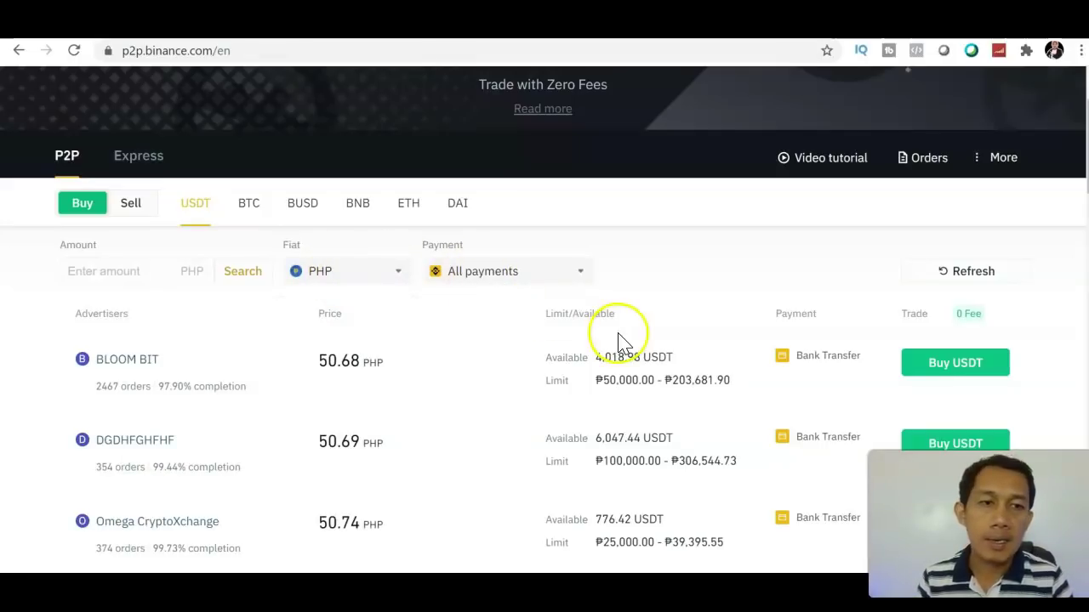
Step: Browse the PHP offers for USDT and open BLOOM BIT's purchase form to examine its pay and receive amounts
scroll(544, 340, down, 5)
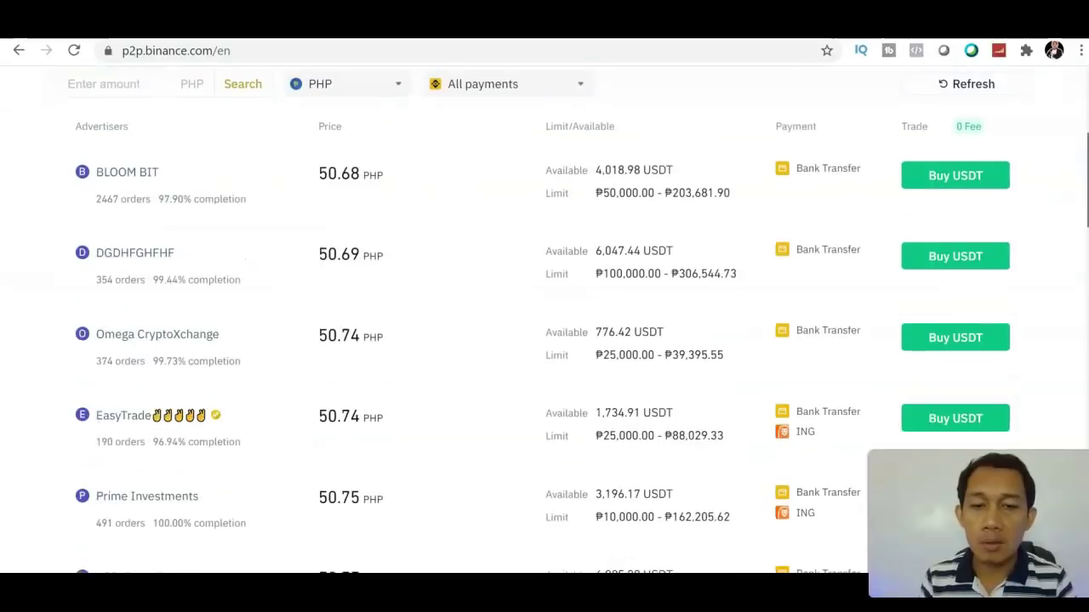
scroll(545, 341, up, 5)
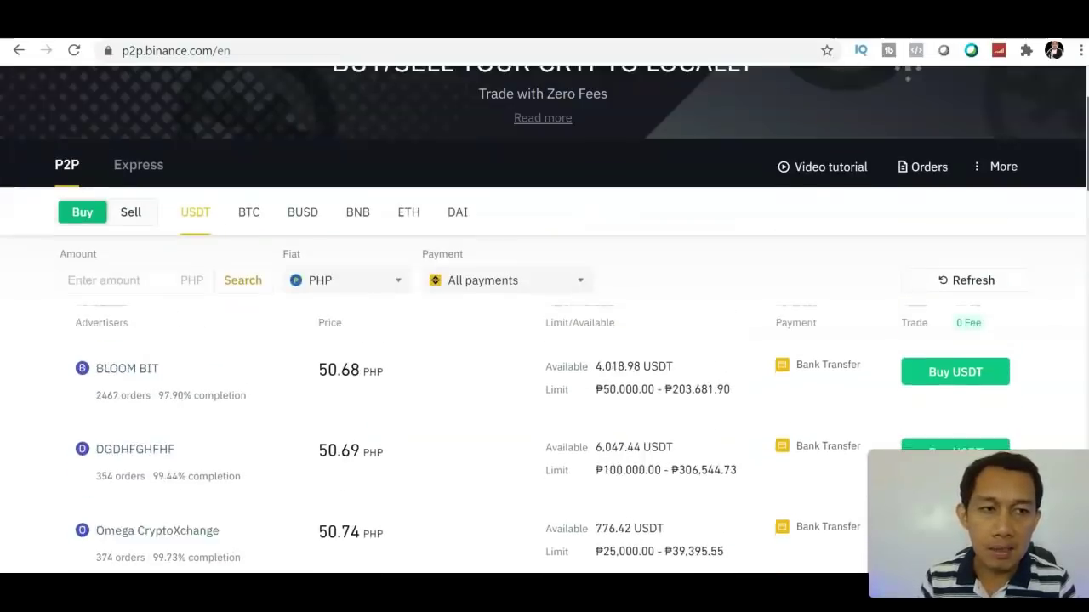
scroll(544, 340, down, 1)
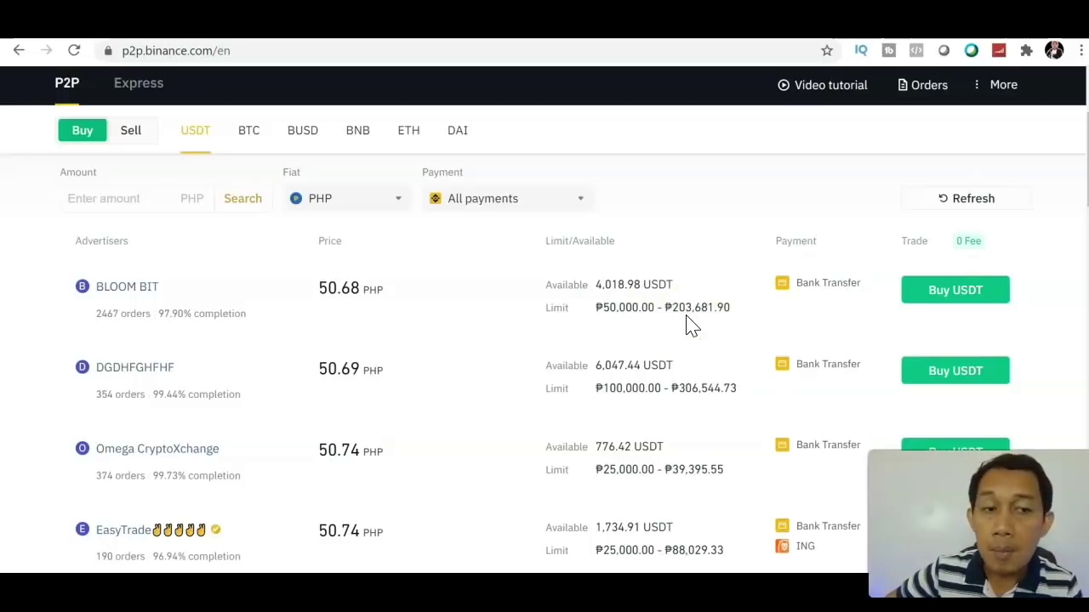
click(958, 294)
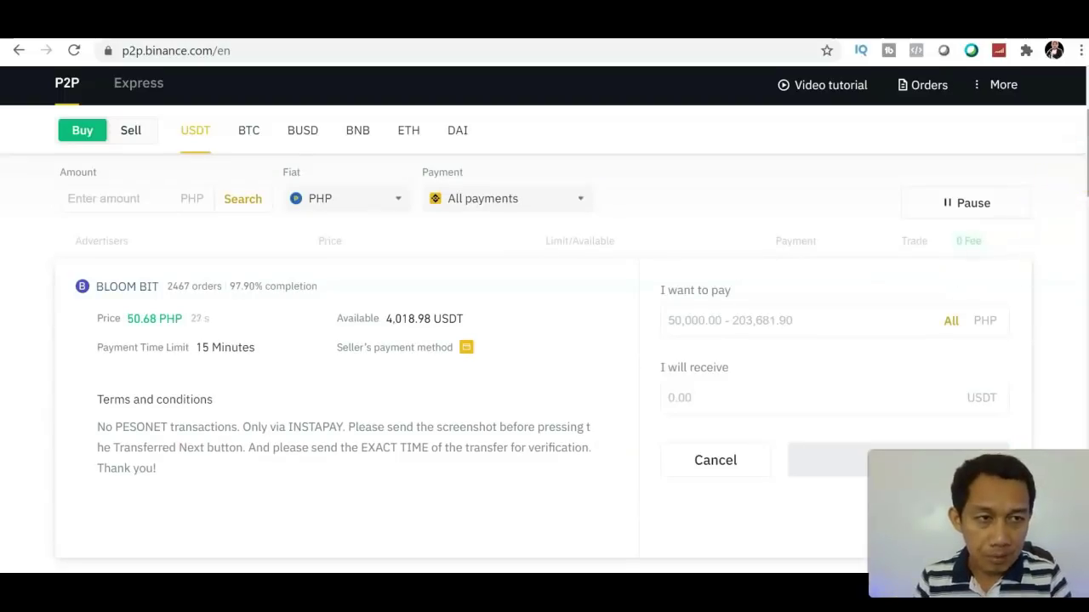
scroll(1085, 136, down, 4)
scroll(1085, 136, up, 5)
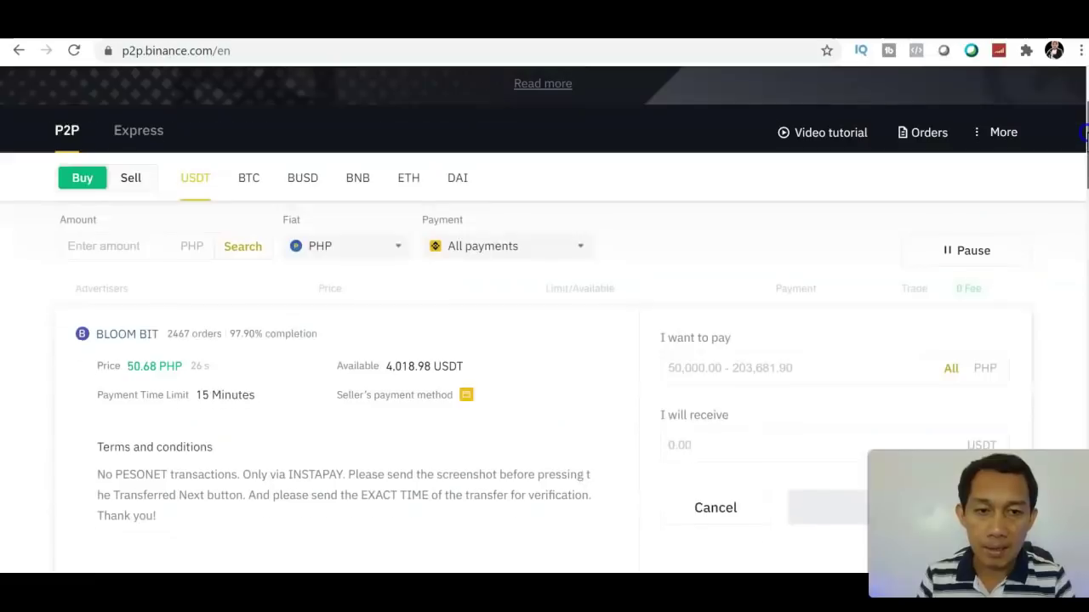
scroll(1086, 136, down, 1)
click(773, 291)
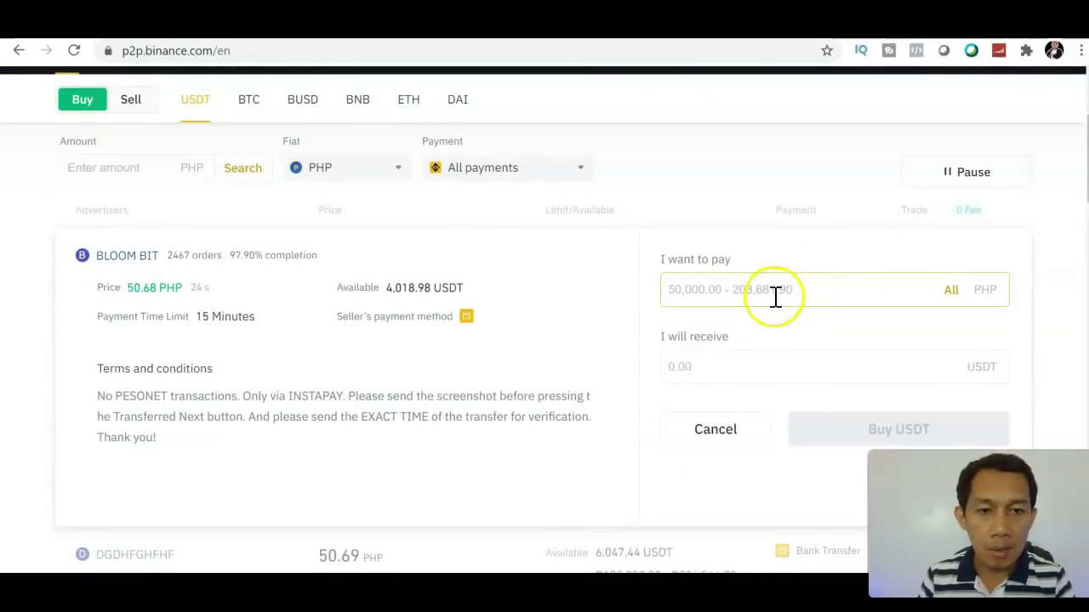
click(720, 361)
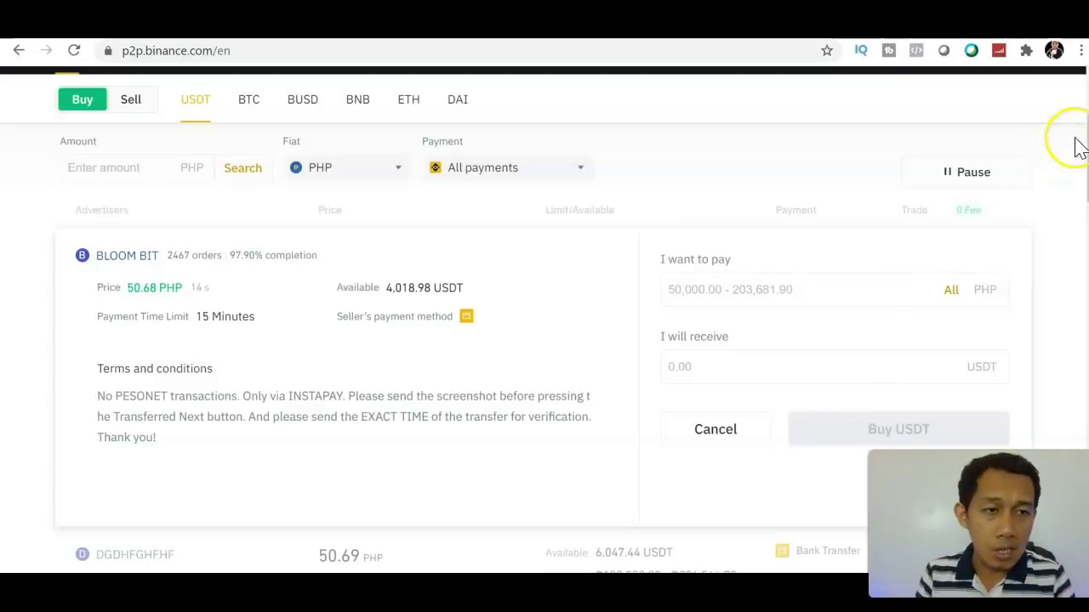
Step: Open the Fiat and Spot wallet and review its fiat and crypto balances
scroll(545, 323, up, 3)
mouse_move(714, 95)
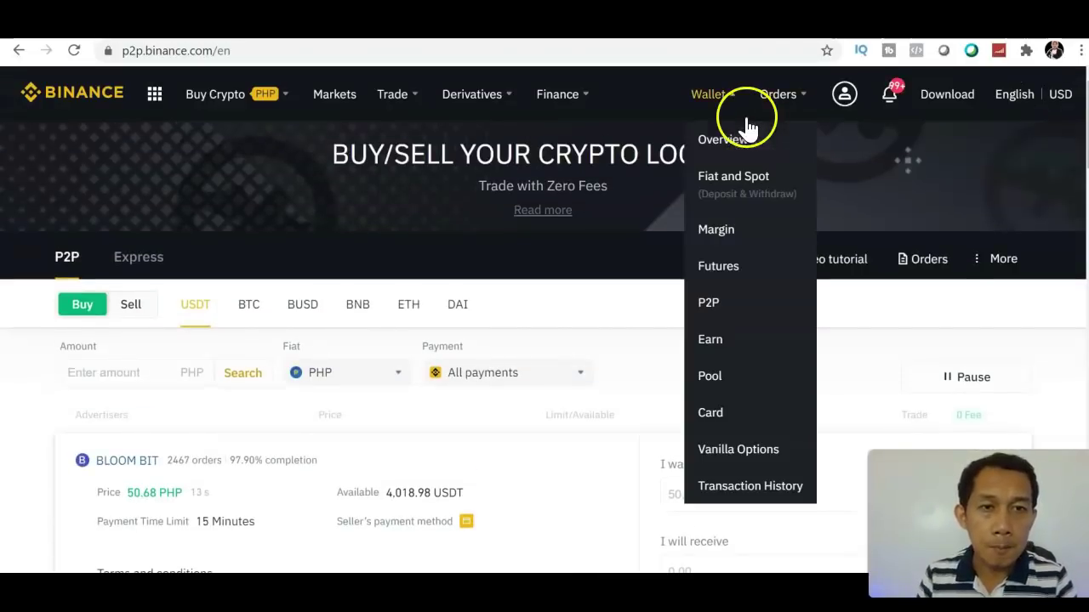
click(711, 184)
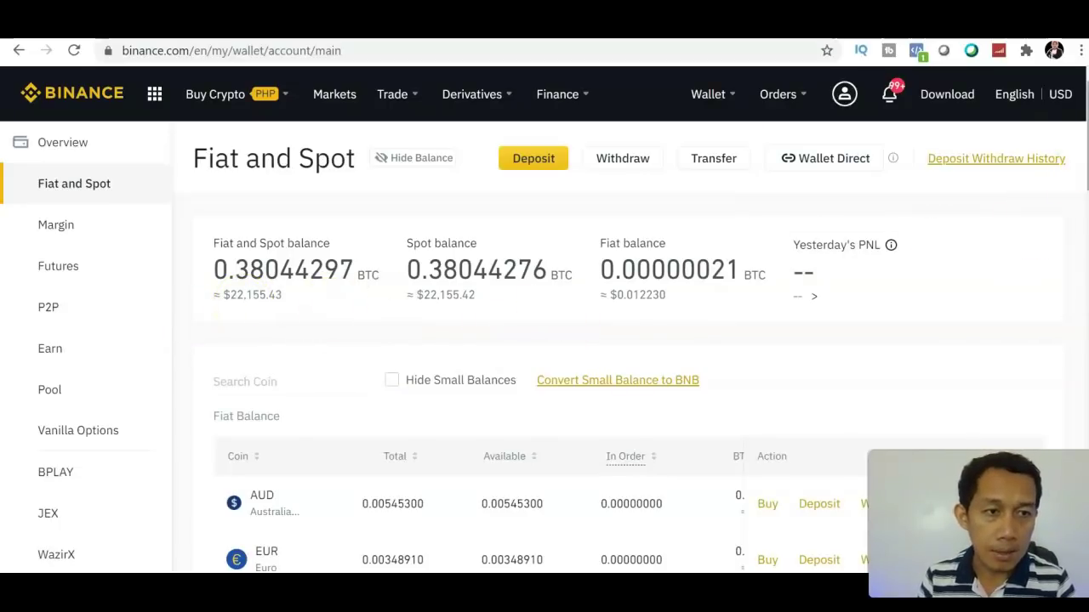
scroll(541, 320, down, 8)
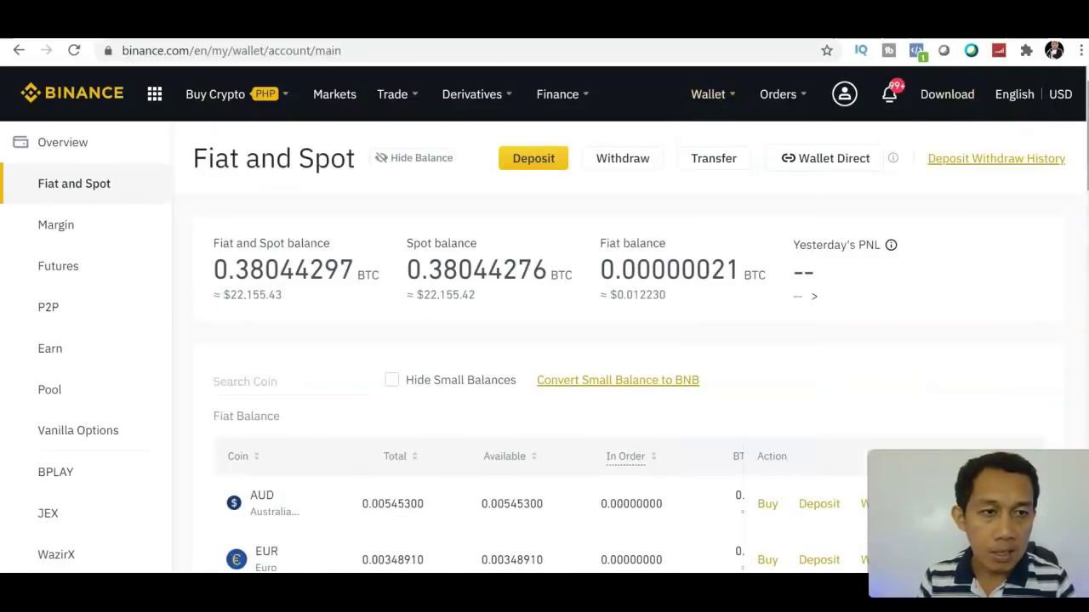
scroll(540, 320, down, 7)
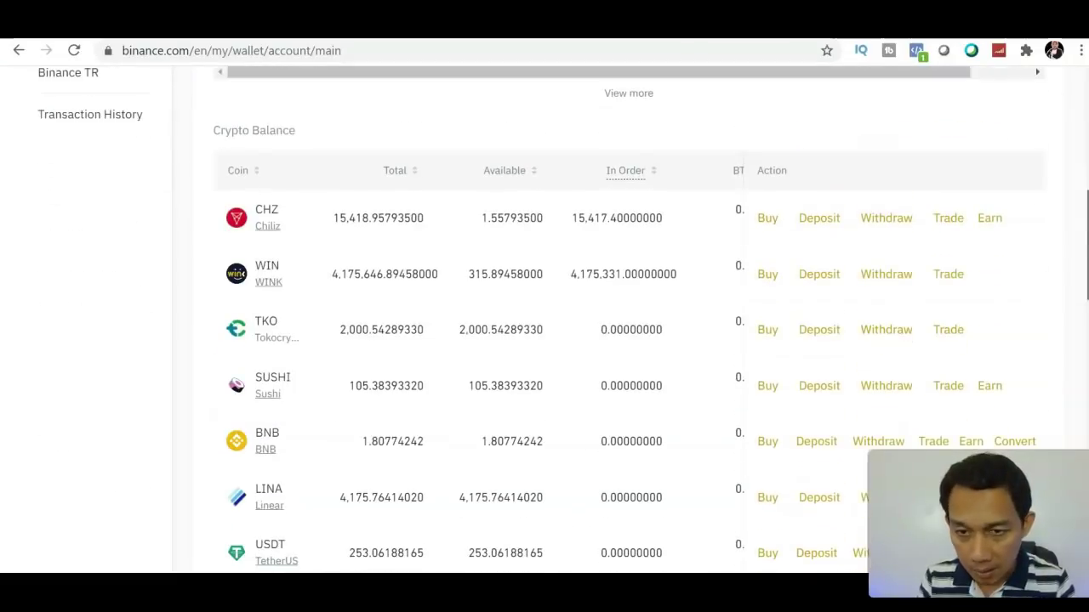
scroll(541, 320, down, 2)
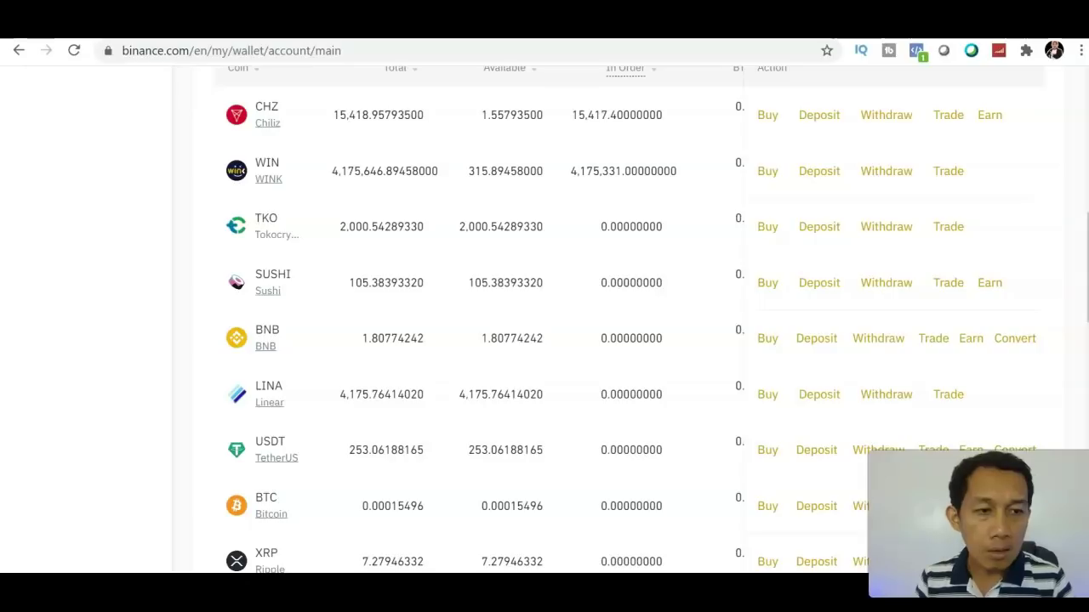
scroll(541, 319, up, 10)
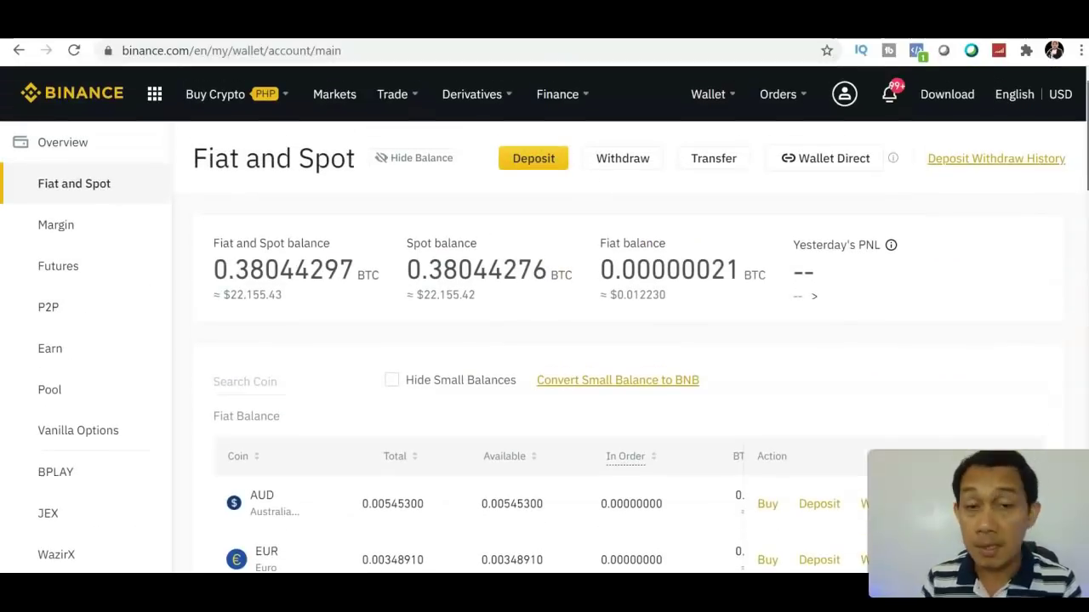
scroll(541, 319, down, 6)
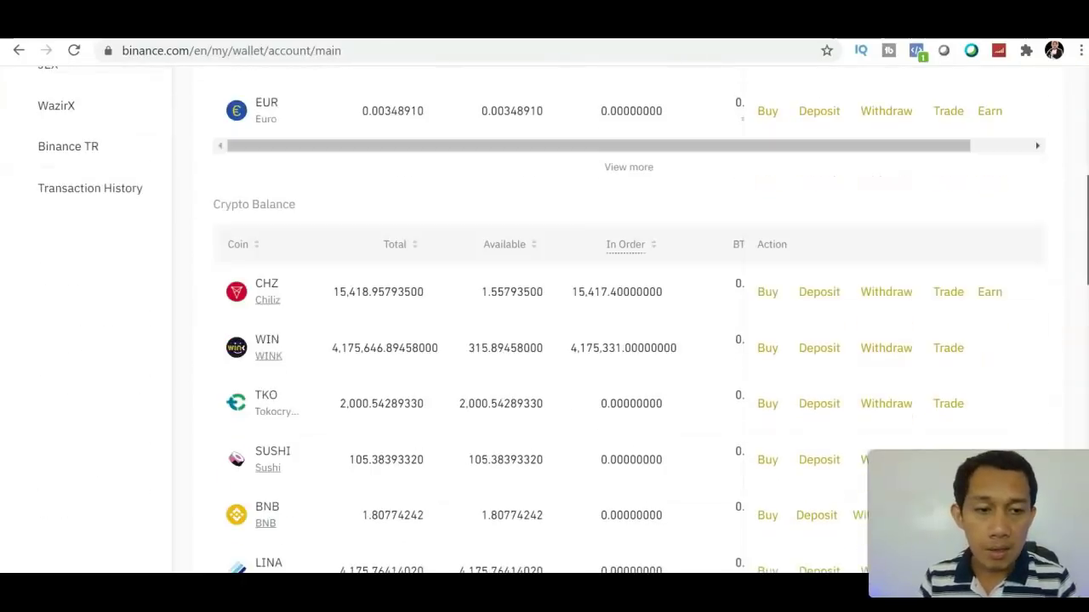
scroll(544, 320, up, 6)
Step: Open the Futures wallet and review its balances and positions
mouse_move(733, 98)
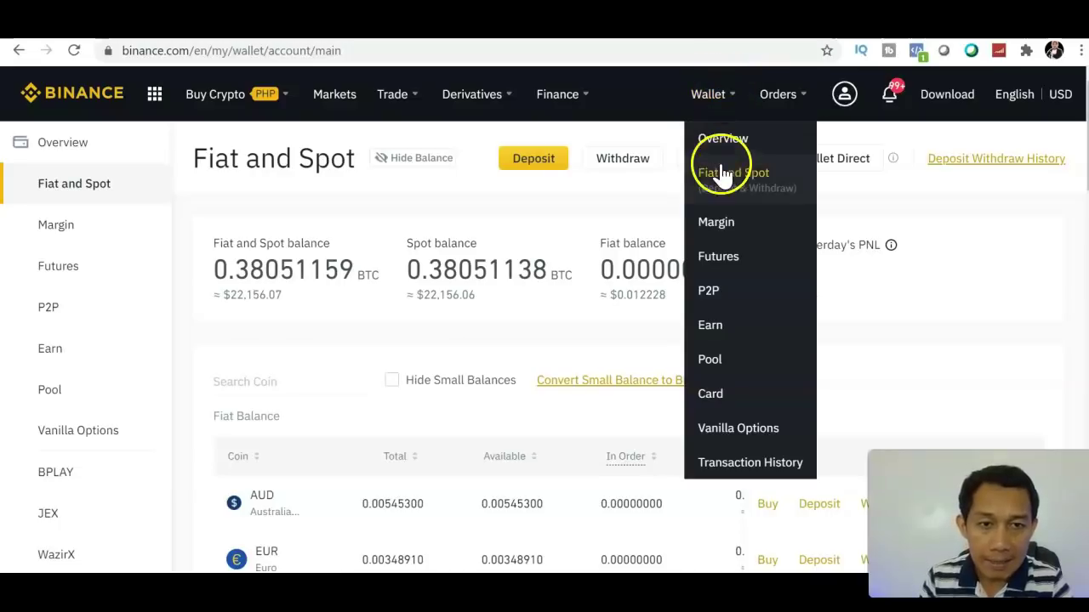
click(719, 256)
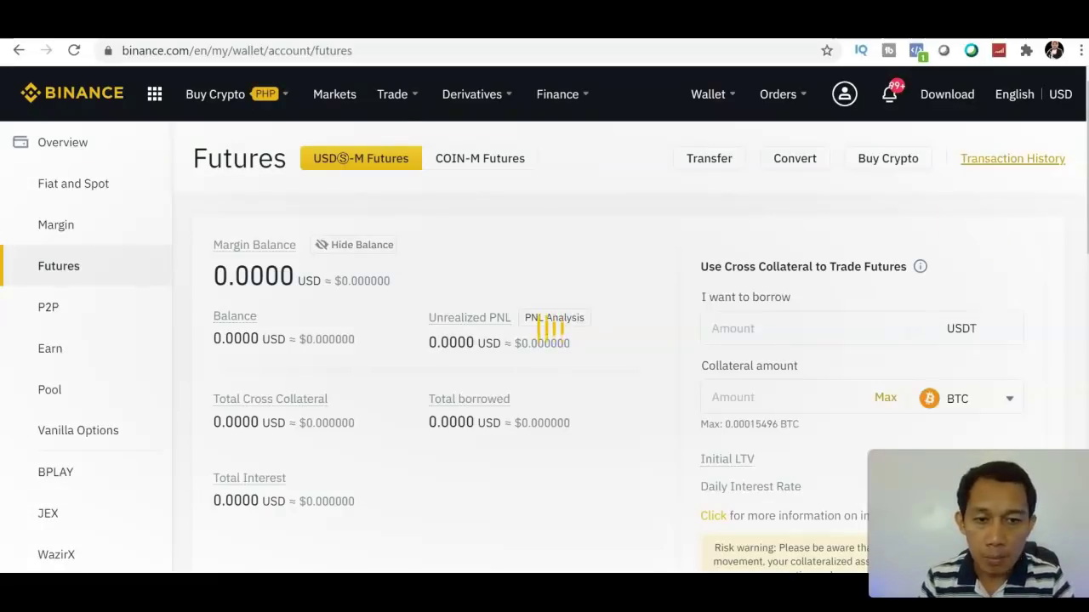
scroll(544, 340, down, 5)
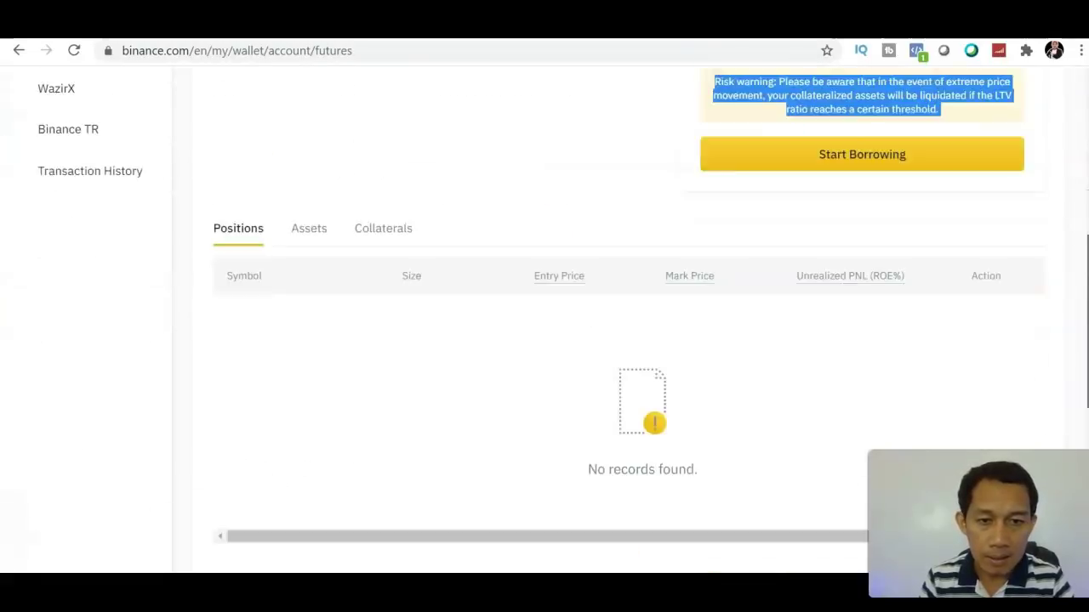